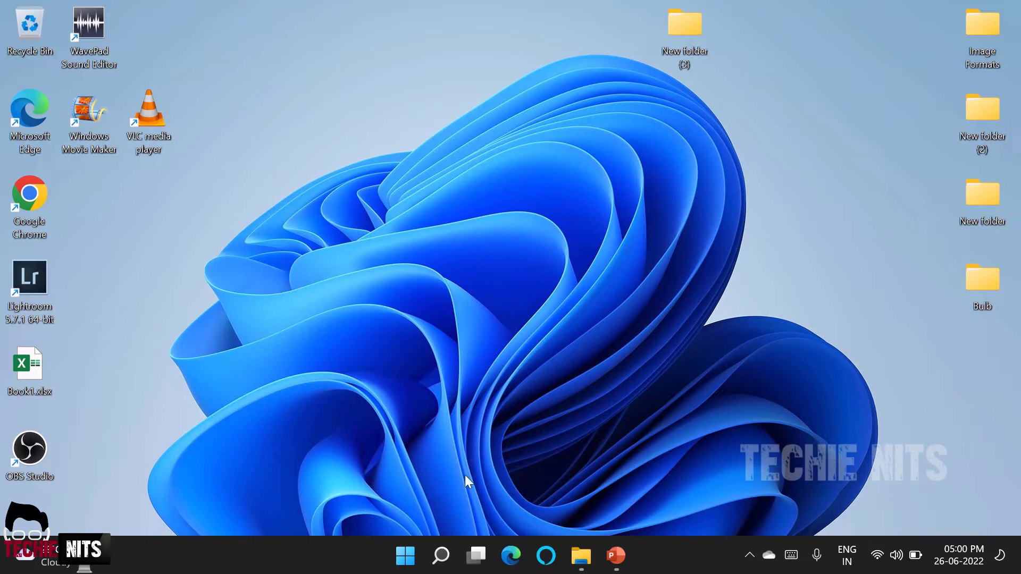
Search for Device Manager, expand Display adapters and select the NVIDIA GeForce MX250
mouse_move(440, 556)
left_click(431, 474)
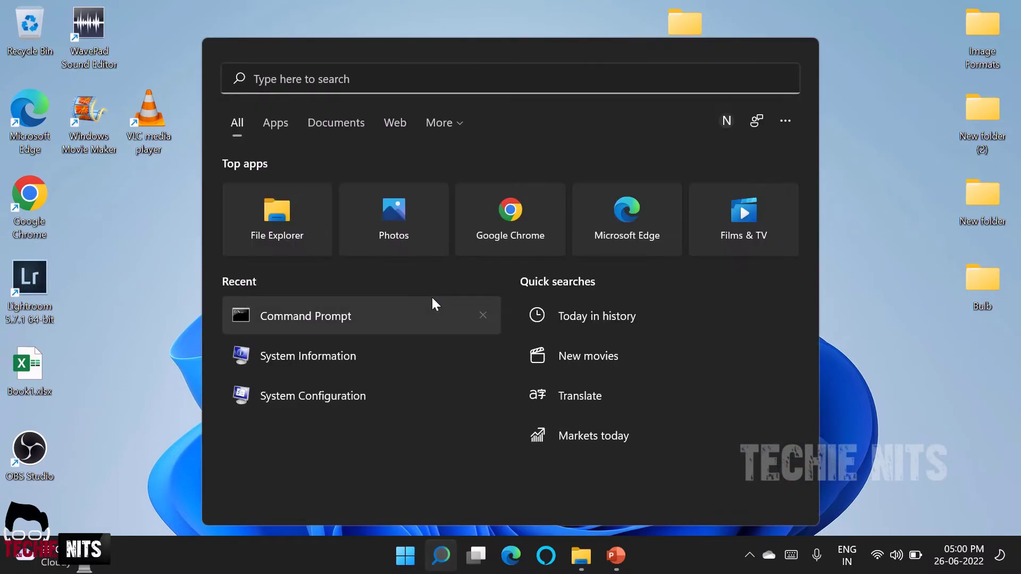
type("device")
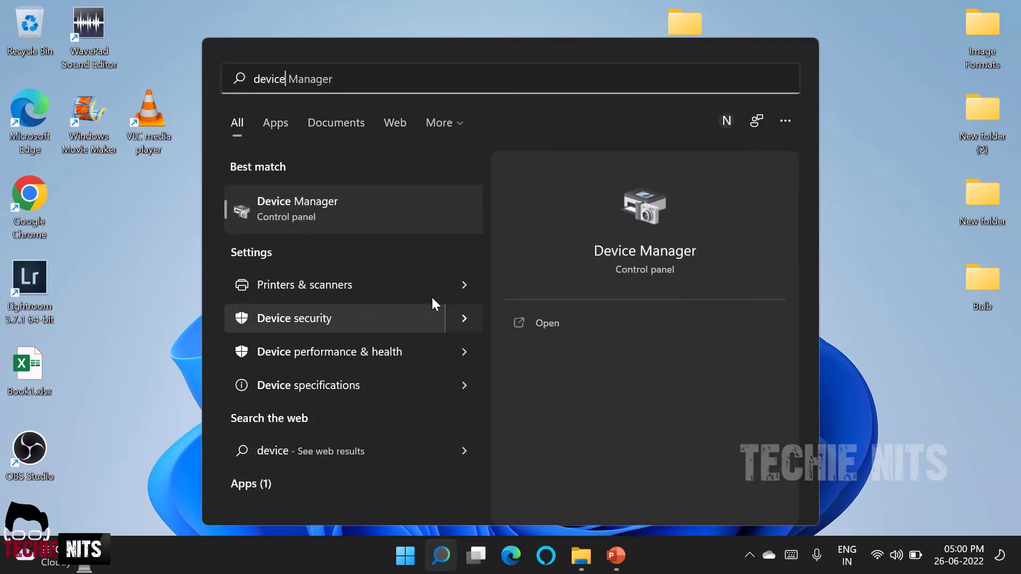
left_click(305, 199)
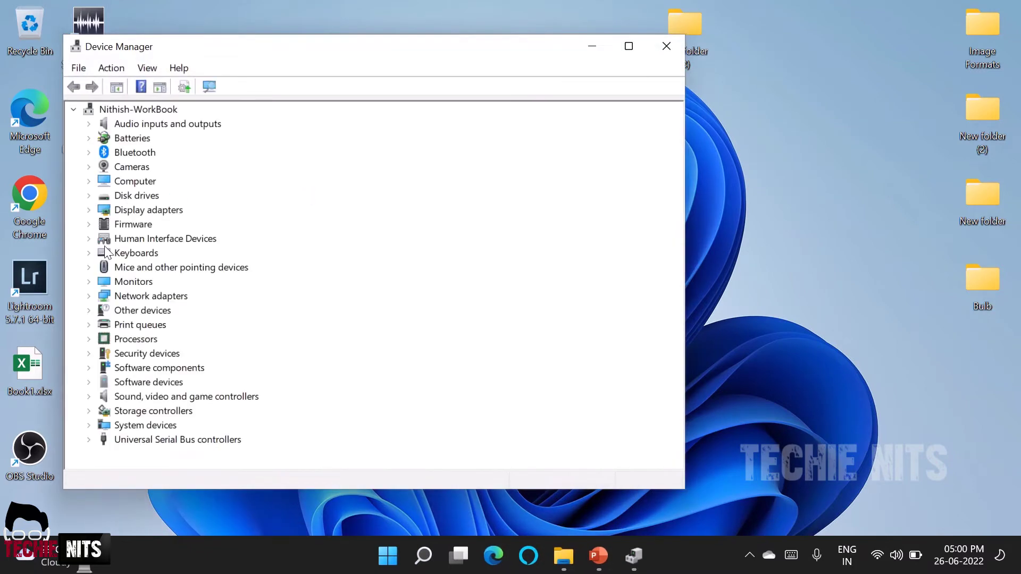
left_click(89, 210)
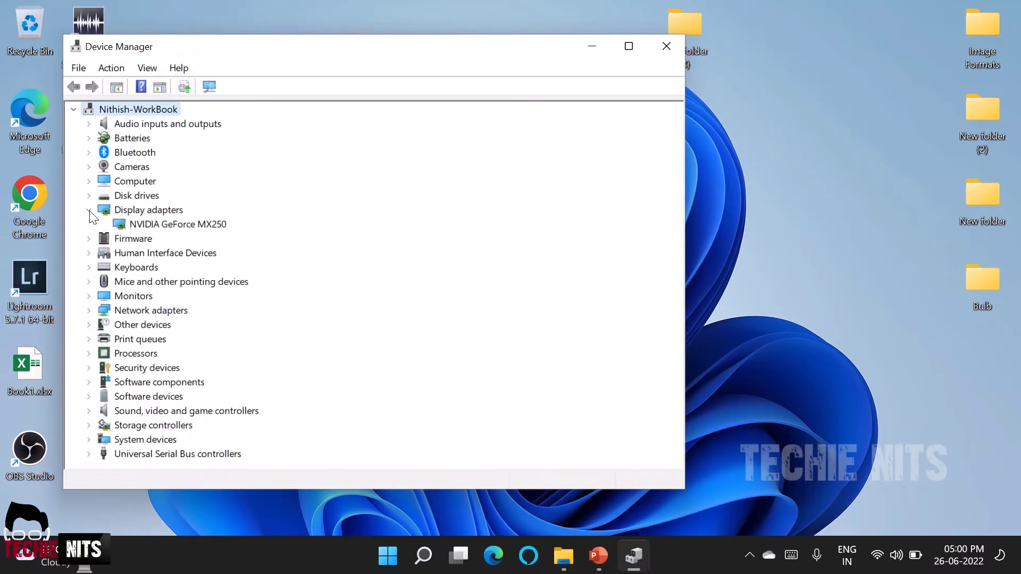
left_click(184, 224)
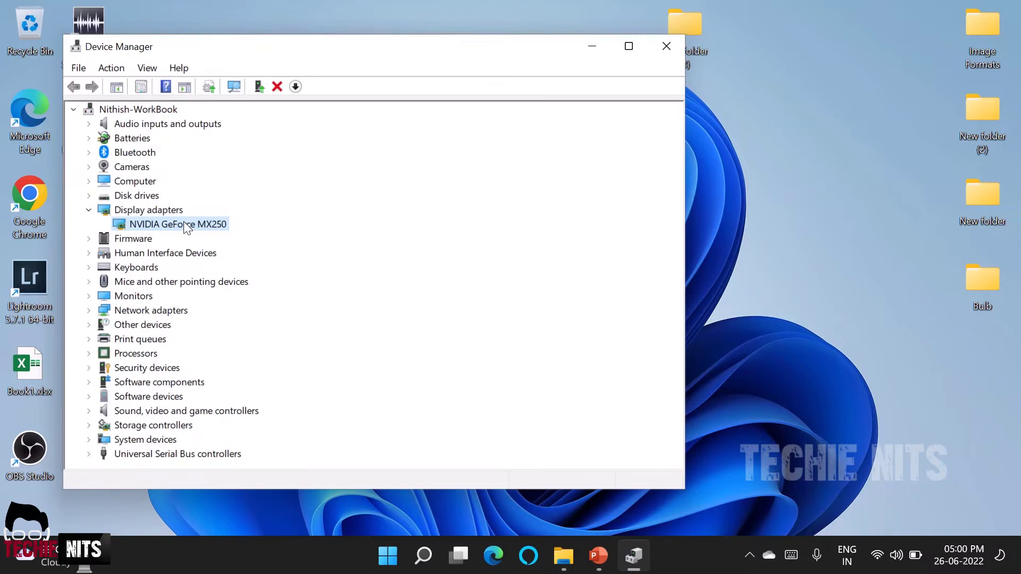
left_click(813, 205)
Open Display settings from the desktop's right-click menu to view the 1920 × 1080 resolution
right_click(813, 204)
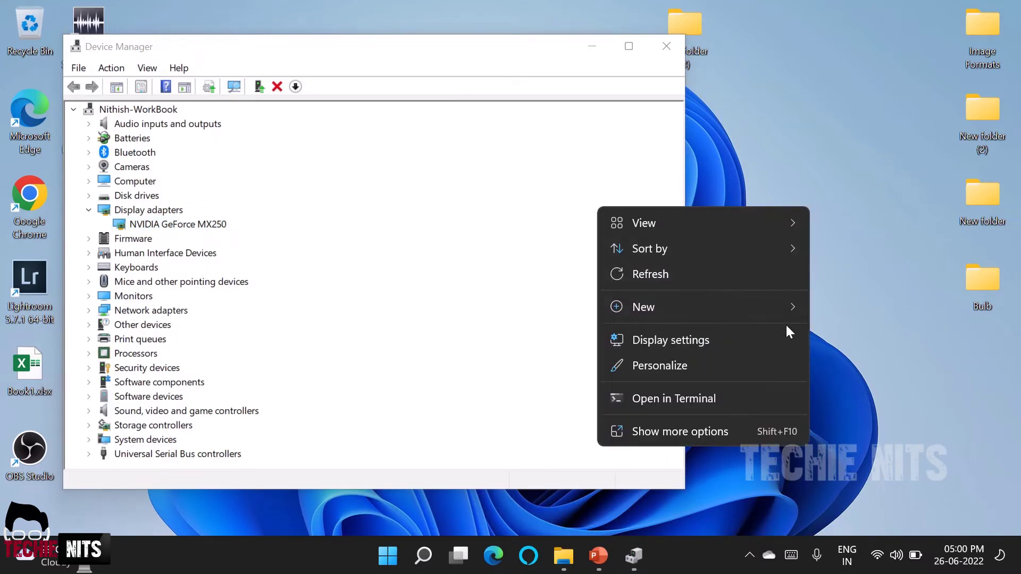
left_click(718, 342)
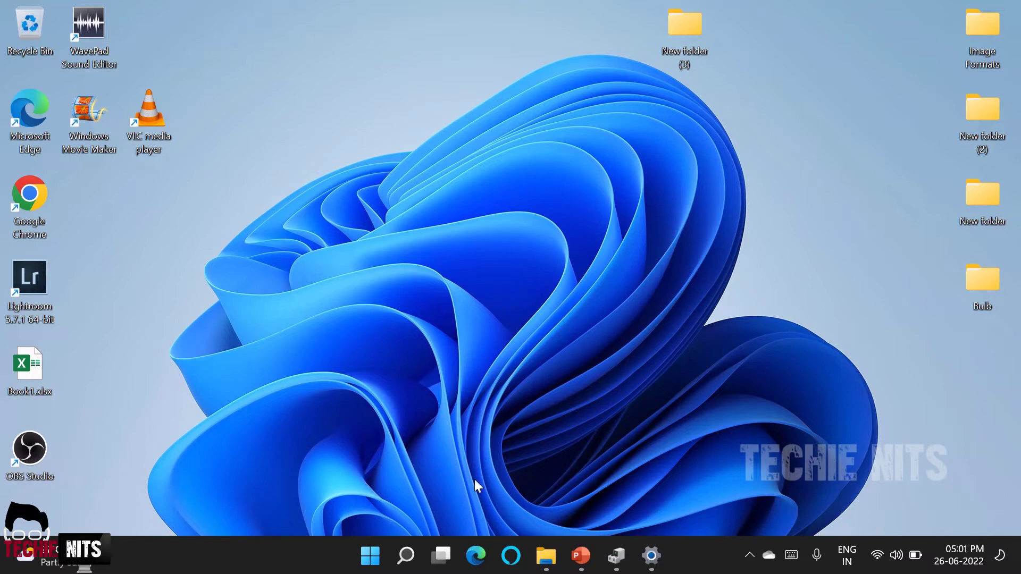
Open Command Prompt via 'cmd' search and paste 'wmic bios get serialnumber' at the prompt
left_click(394, 562)
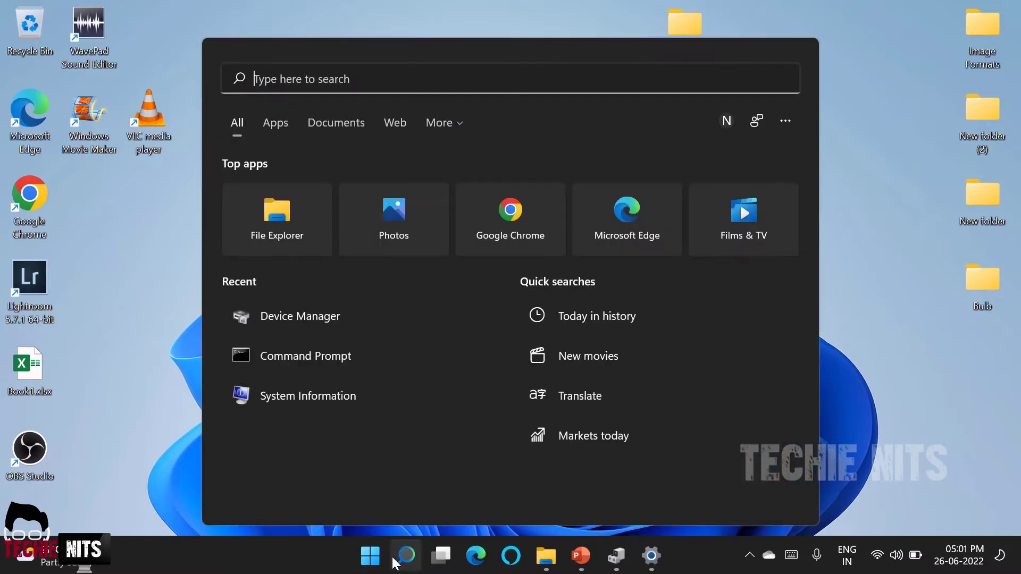
type("cmd")
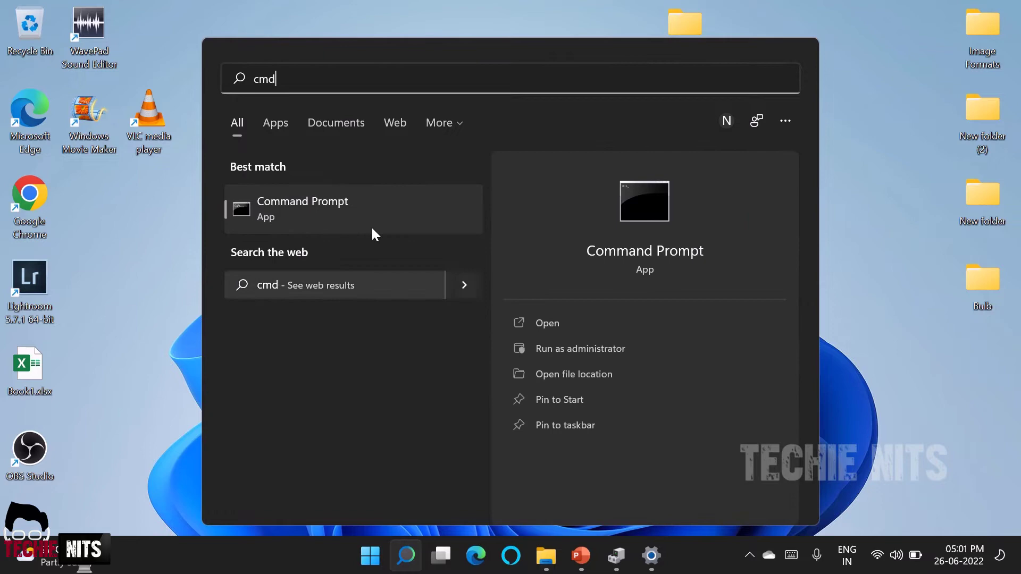
left_click(321, 221)
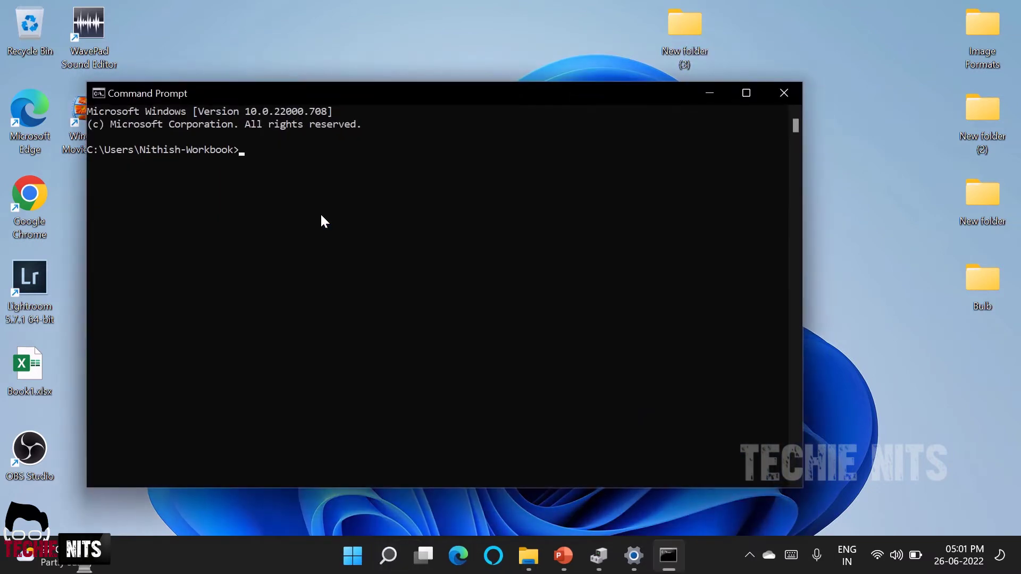
type("wmic bios get serialnumber")
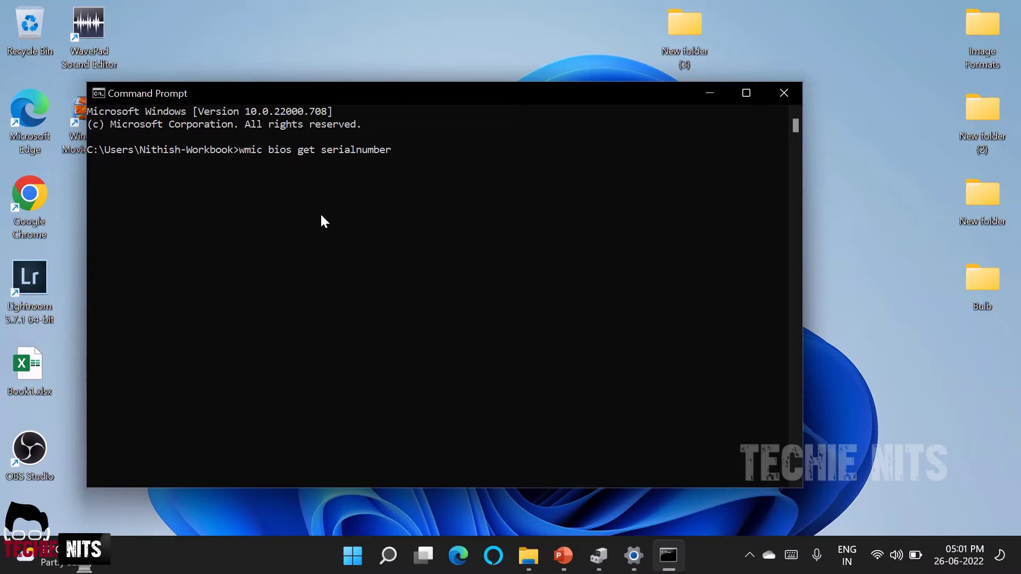
Open Edge and search the web for 'hp support'
left_click(461, 556)
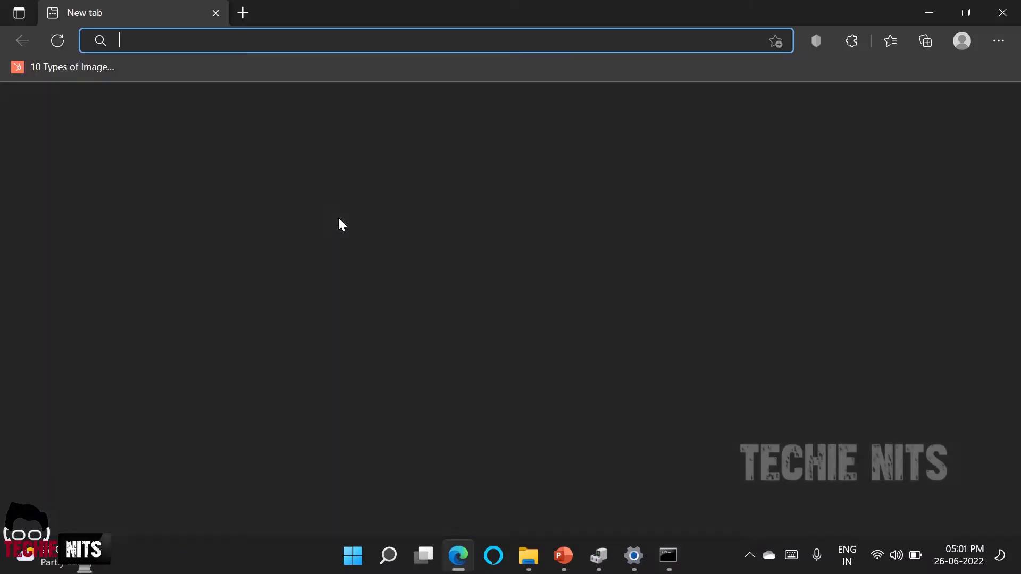
type("hp support")
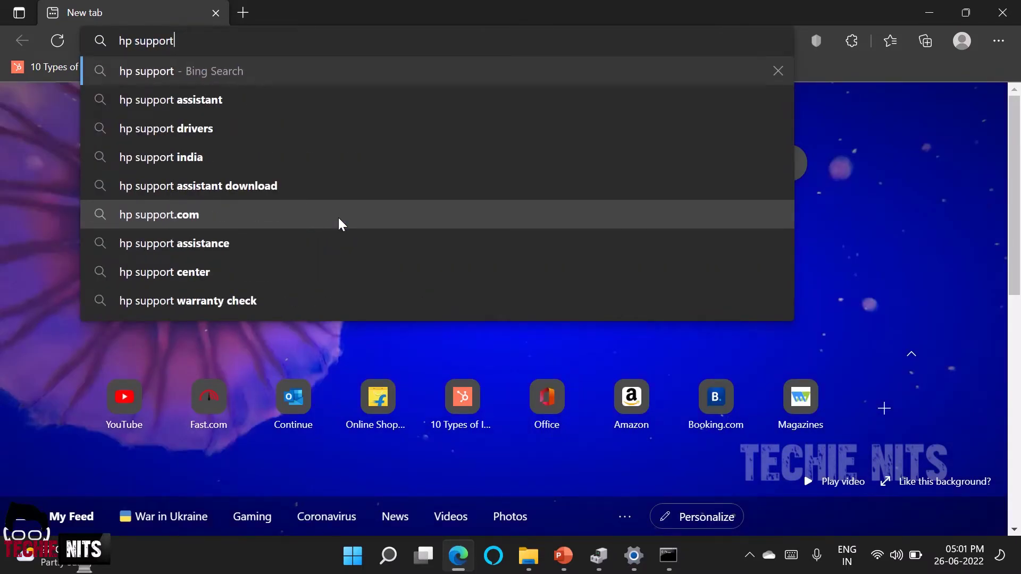
key("Return")
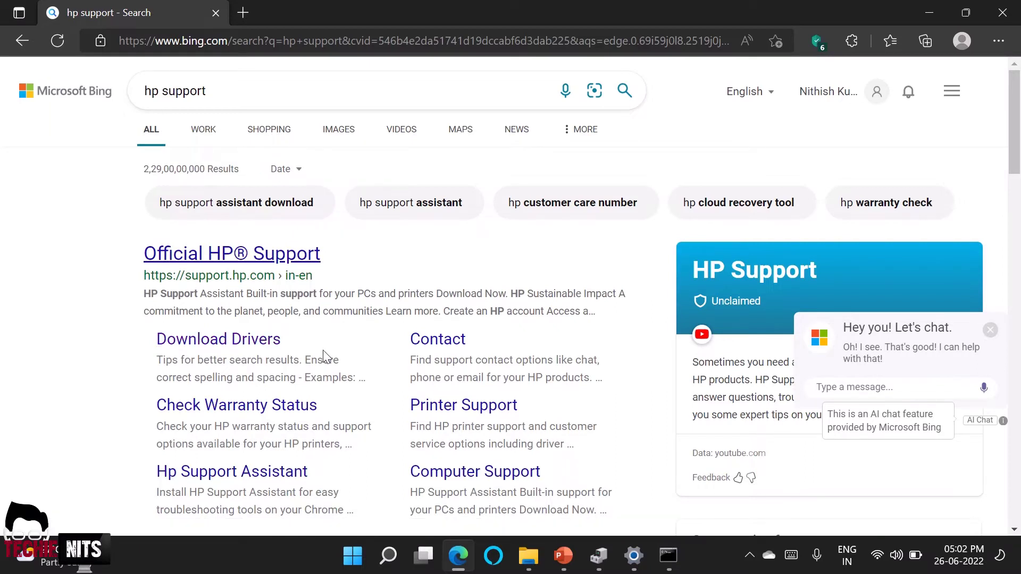
Change the Bing query to 'dell support' and view the Dell coupon offers
left_click(162, 88)
key("BackSpace")
key("BackSpace")
type("del")
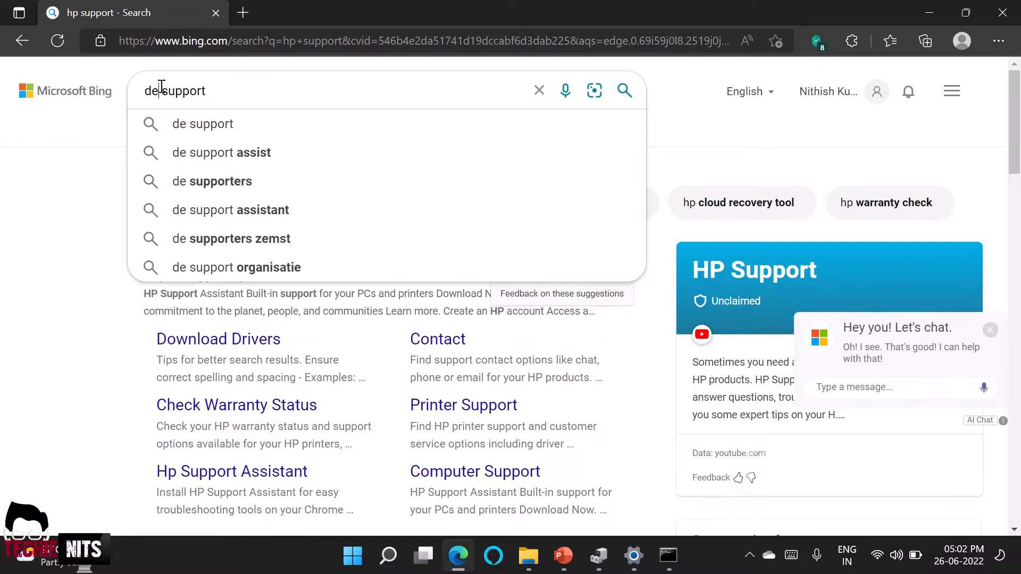
key("Return")
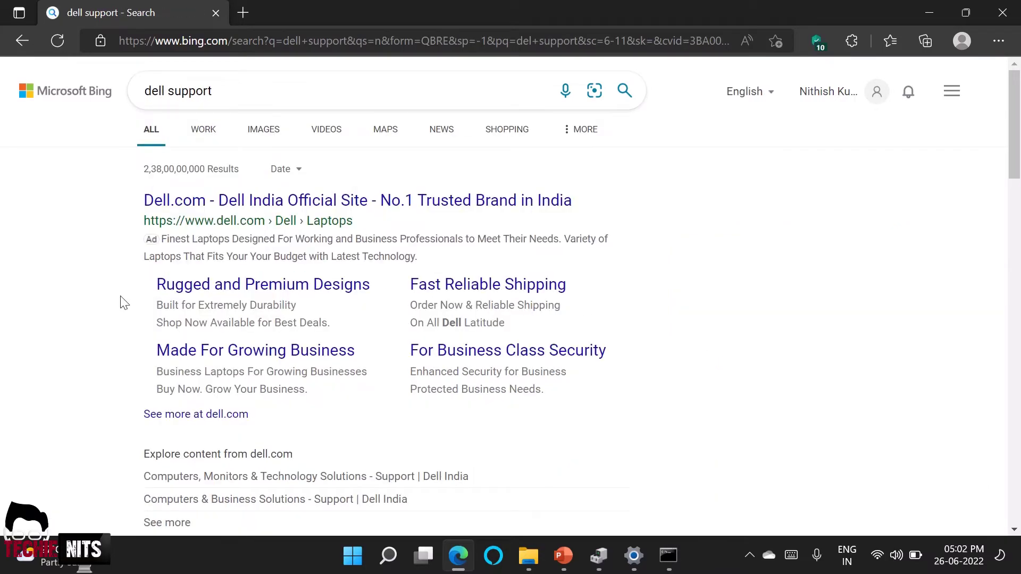
scroll(124, 302, "down", 7)
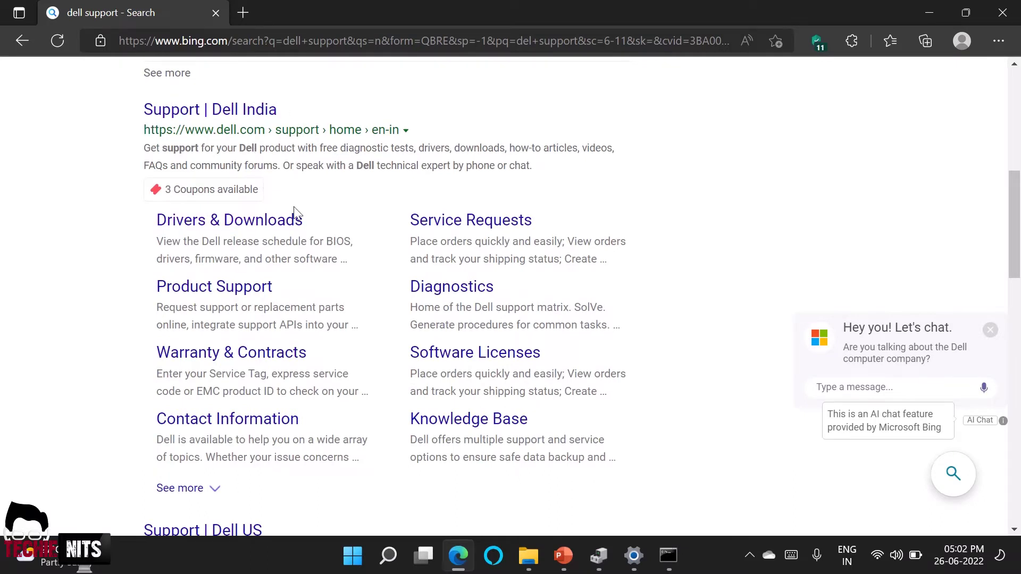
left_click(210, 190)
scroll(364, 220, "up", 8)
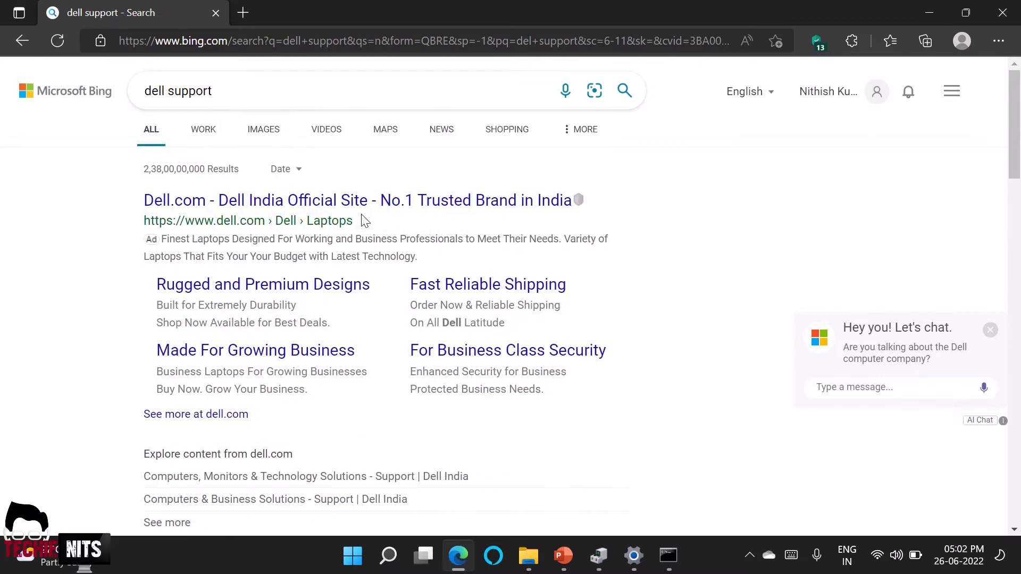
Change the query back to 'hp support' and rerun the search
left_click(169, 91)
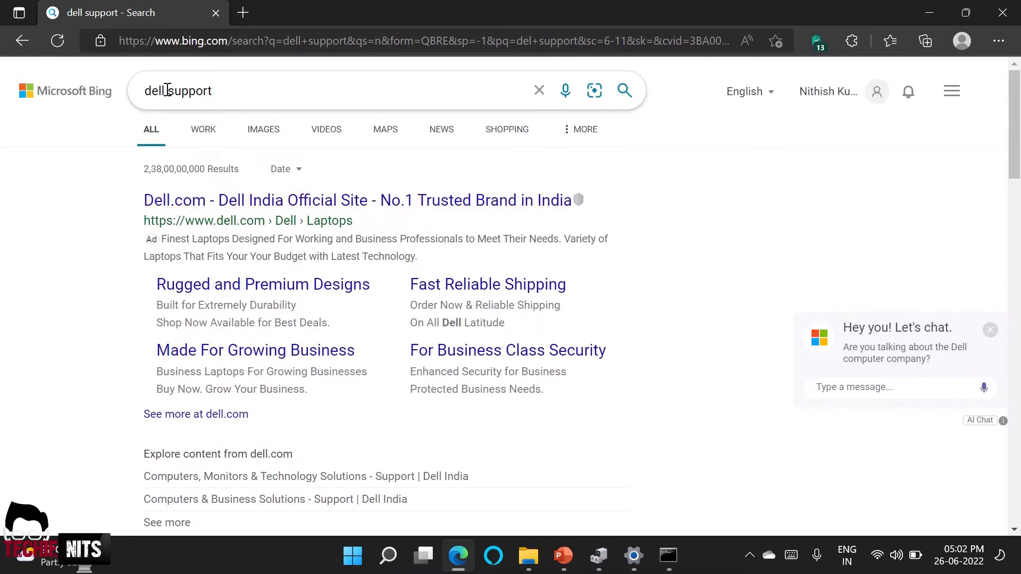
left_click_drag(165, 91, 141, 91)
key("BackSpace")
type("hp")
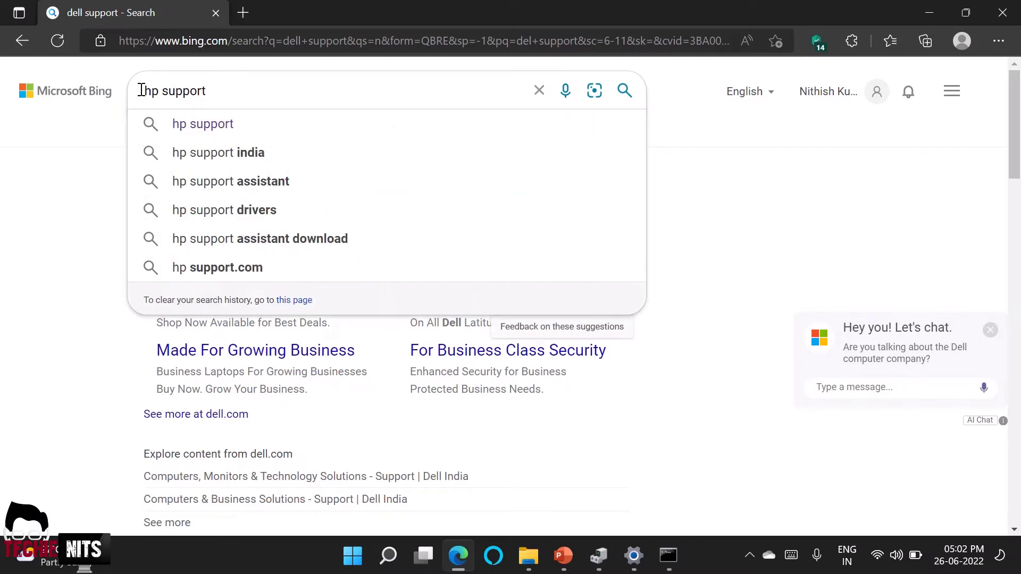
key("Return")
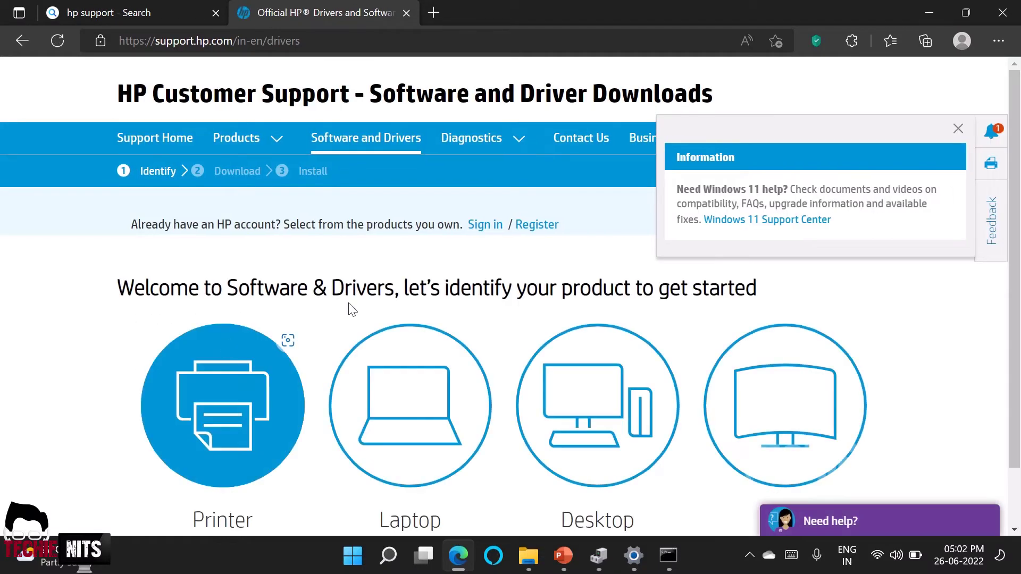
Choose Laptop as the product type and click into the empty serial number field
scroll(319, 357, "down", 2)
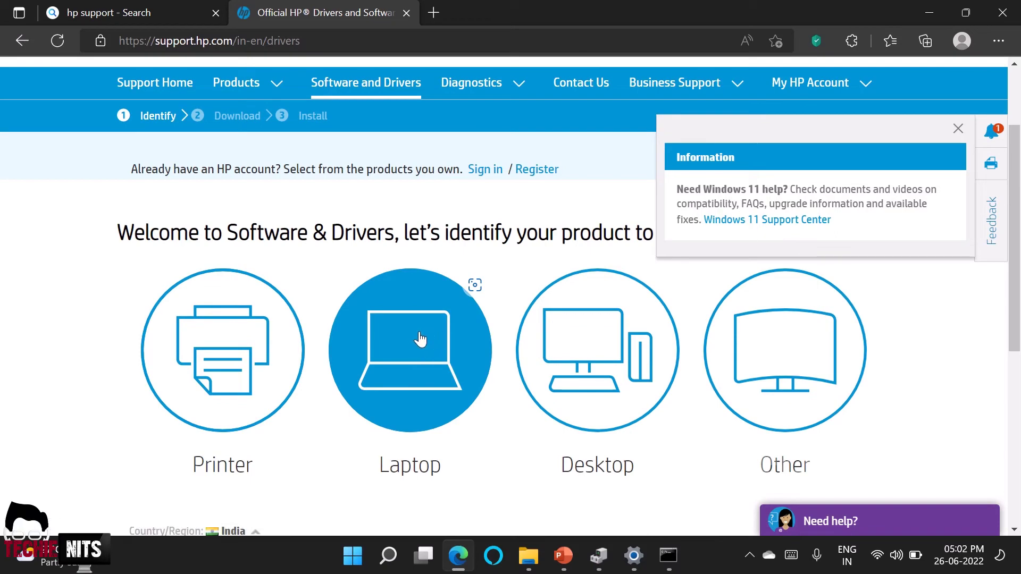
left_click(420, 340)
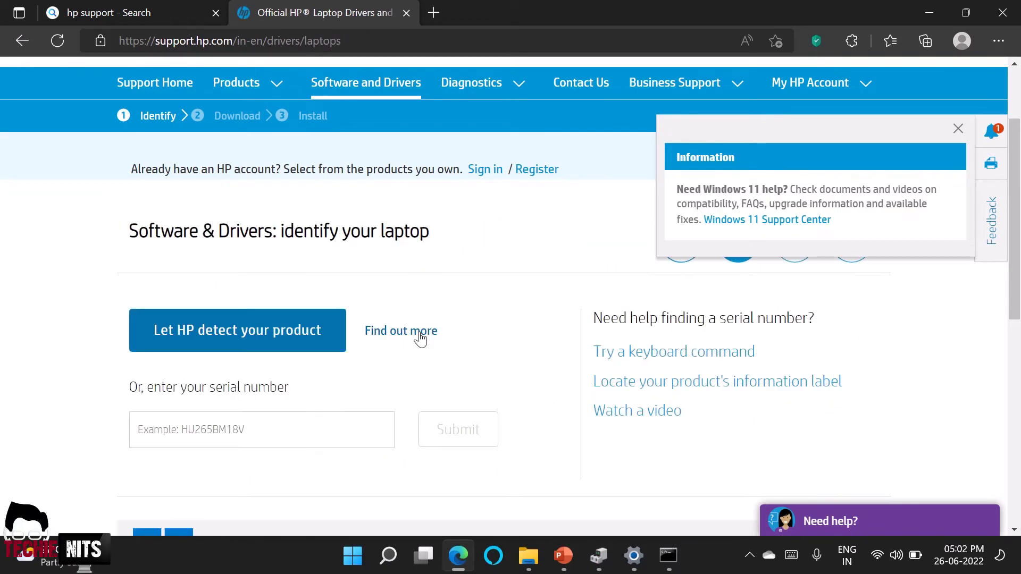
scroll(389, 363, "down", 2)
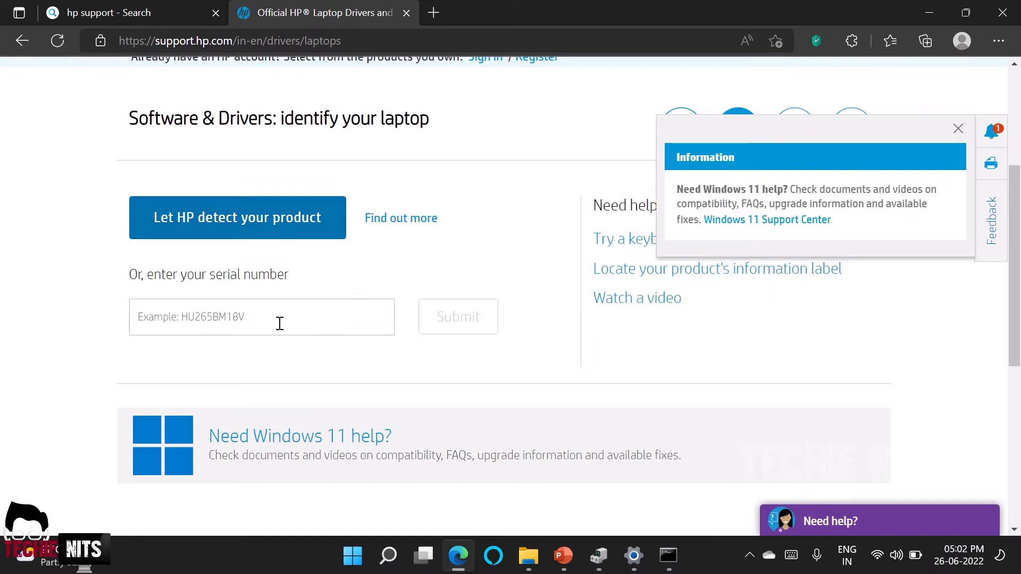
left_click(255, 328)
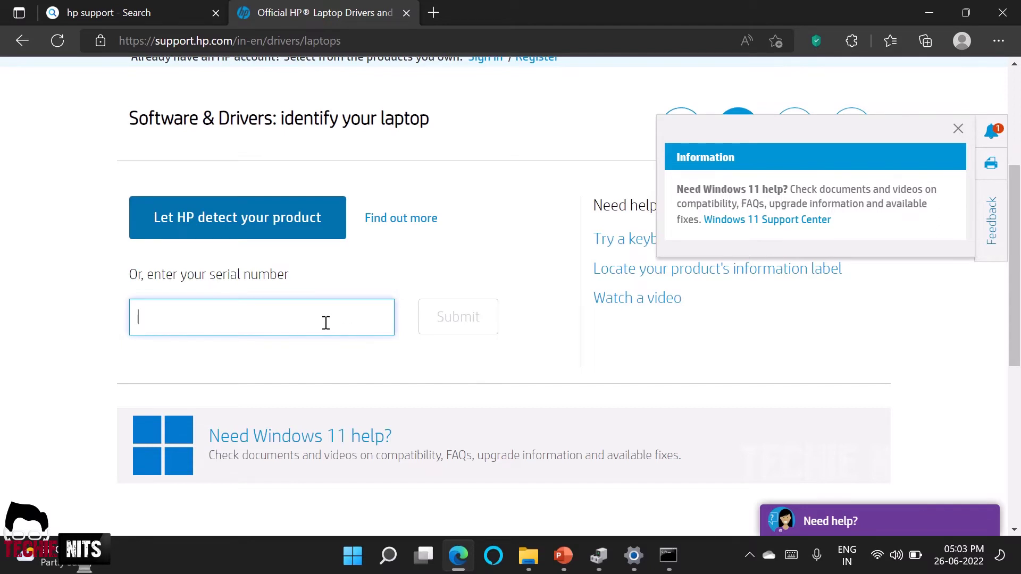
Submit the laptop's serial number and scroll the HP Pavilion 15-cs3006tx drivers page
left_click(634, 476)
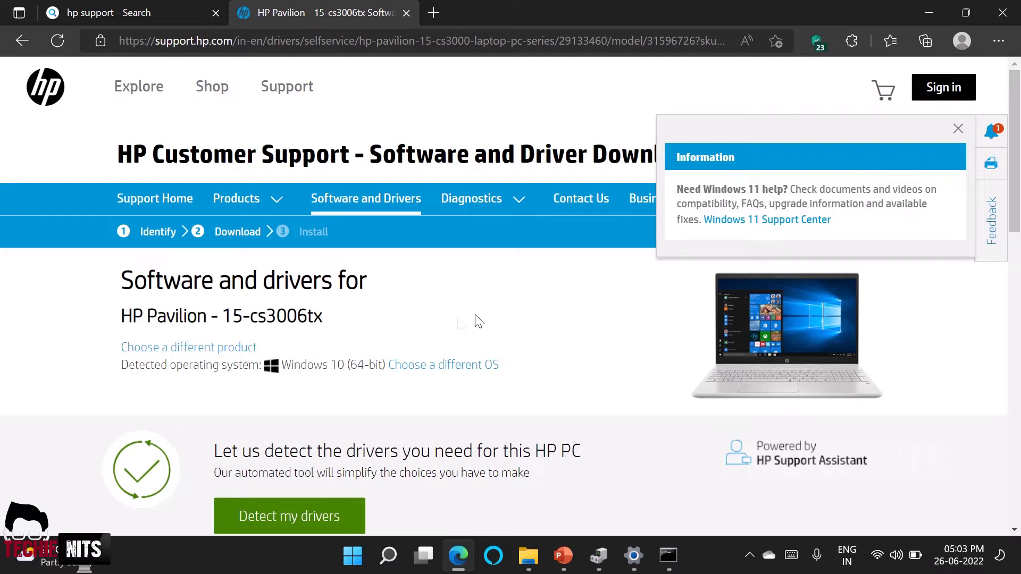
scroll(482, 320, "down", 3)
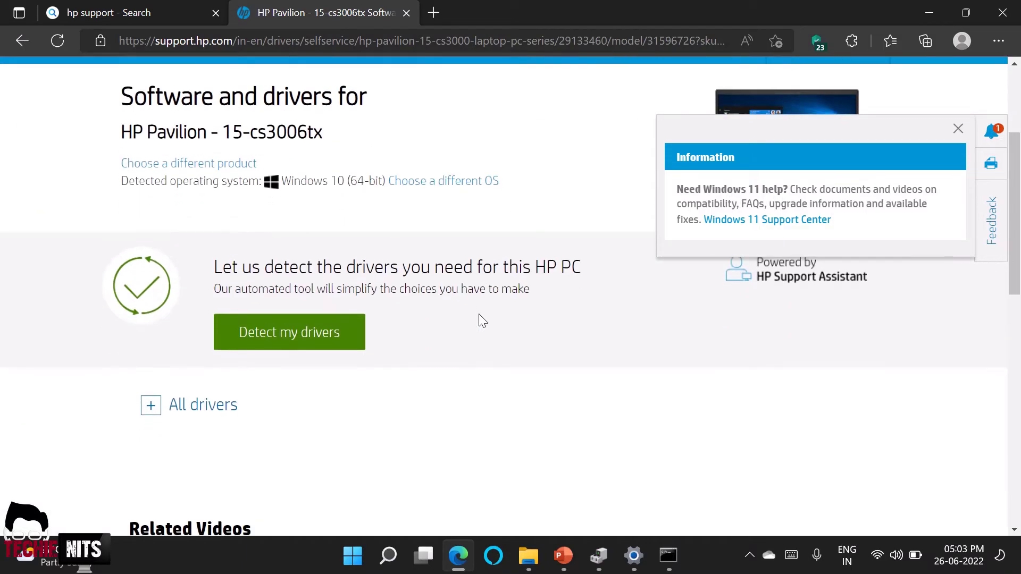
scroll(483, 320, "up", 3)
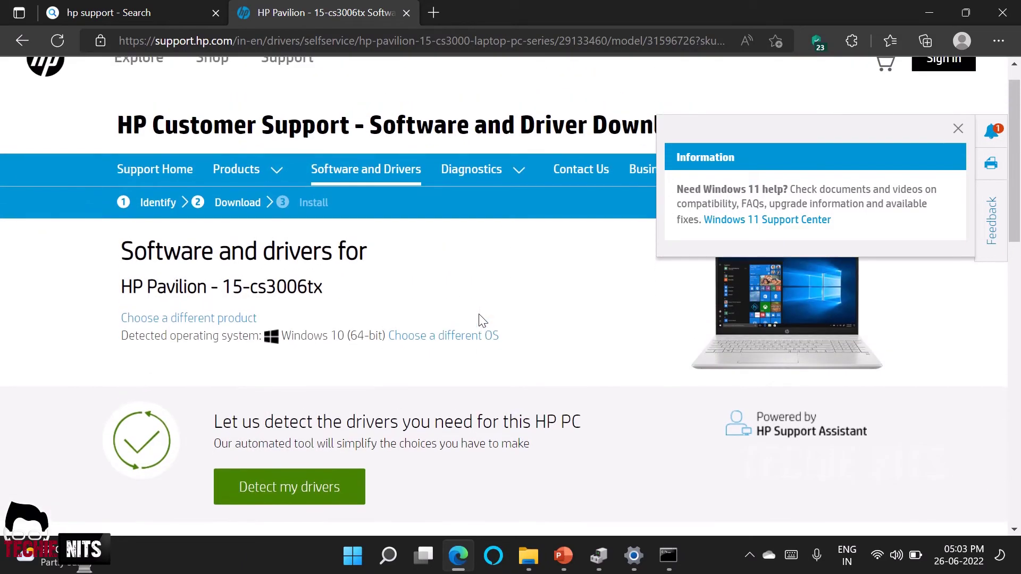
scroll(482, 320, "down", 1)
scroll(482, 319, "down", 3)
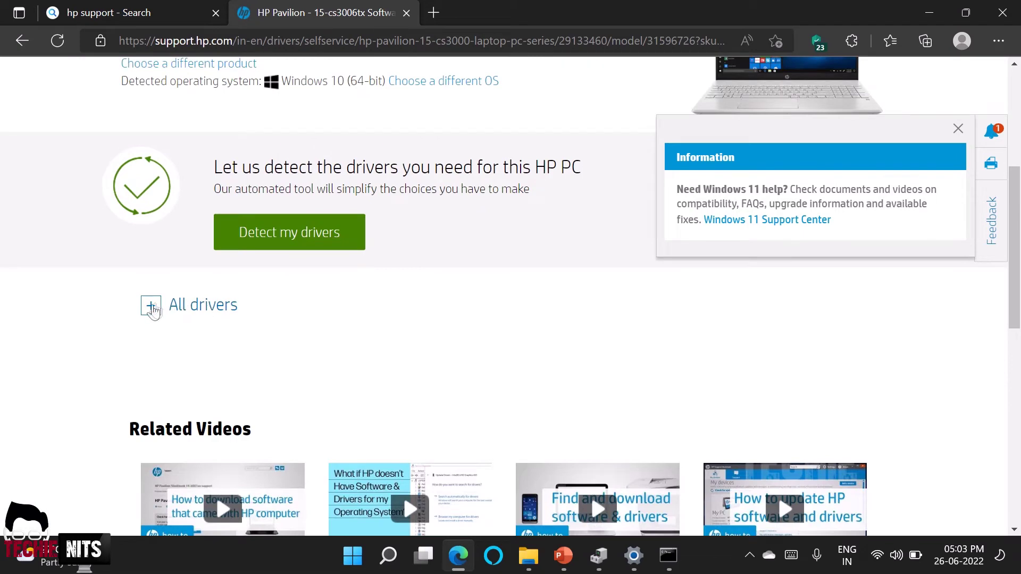
Expand All drivers, then the Driver-Graphics (6) category to list its Intel and NVIDIA drivers
left_click(151, 307)
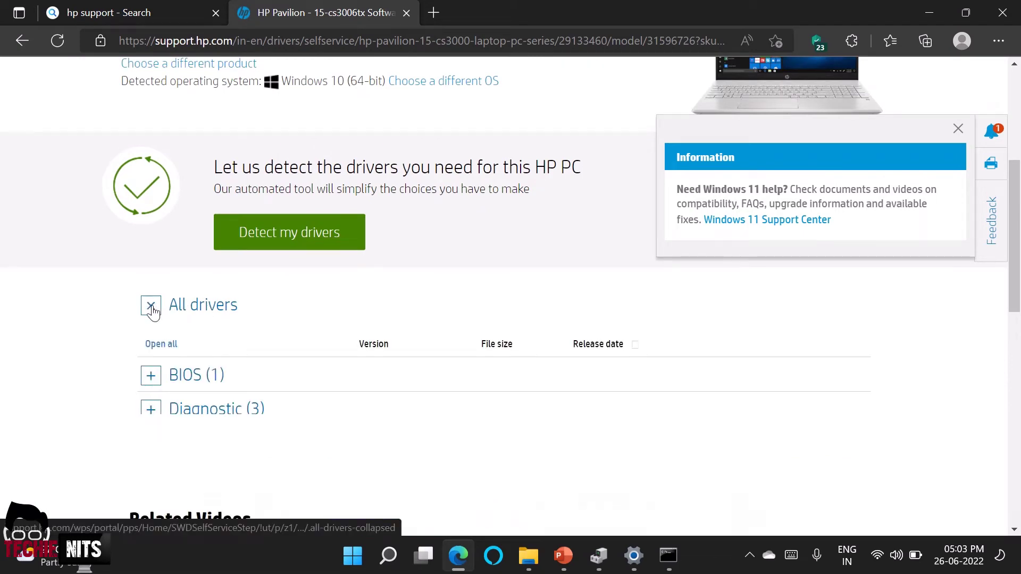
scroll(420, 404, "down", 4)
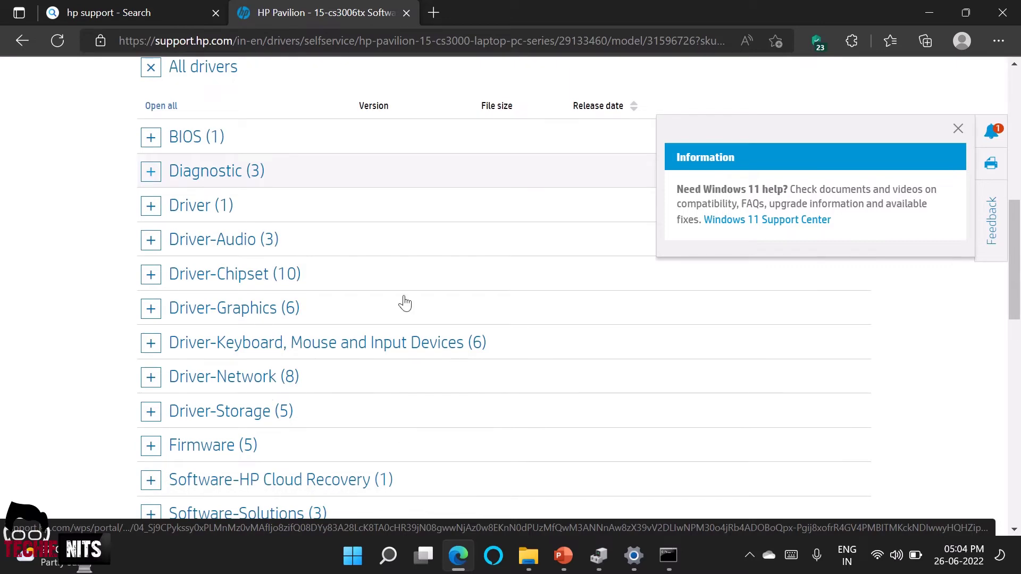
scroll(426, 312, "down", 3)
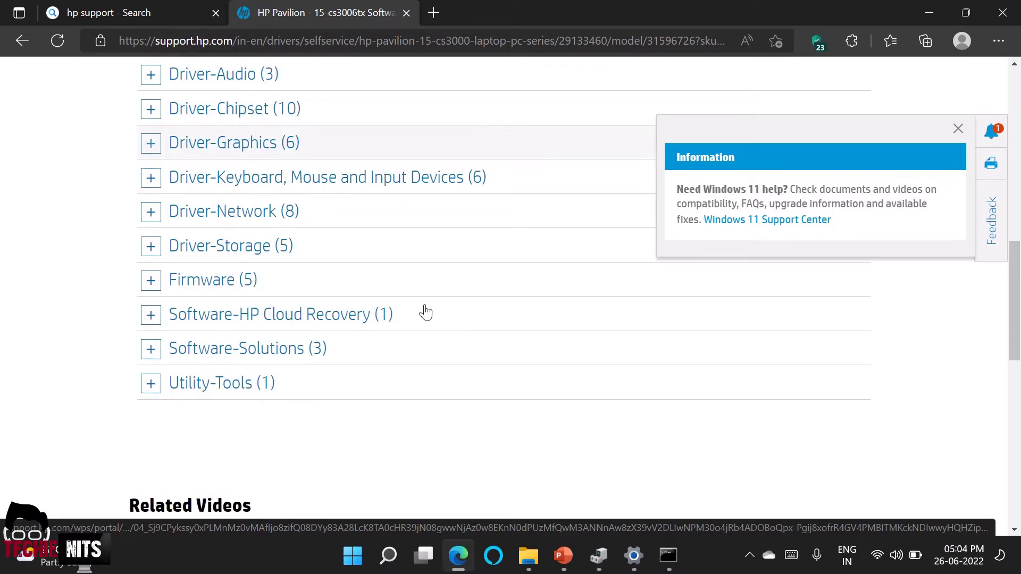
scroll(425, 312, "up", 1)
scroll(425, 312, "up", 1)
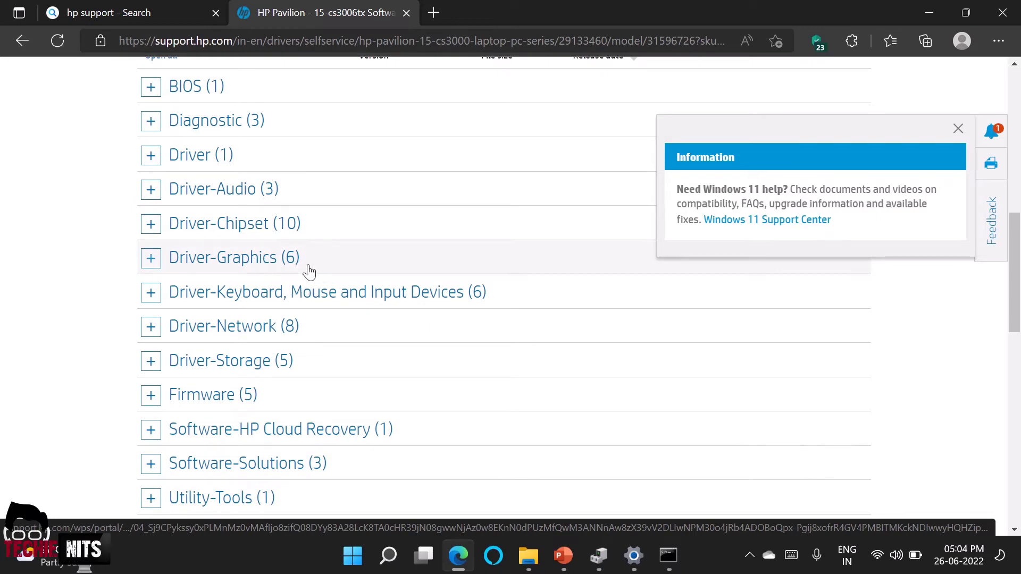
left_click(152, 259)
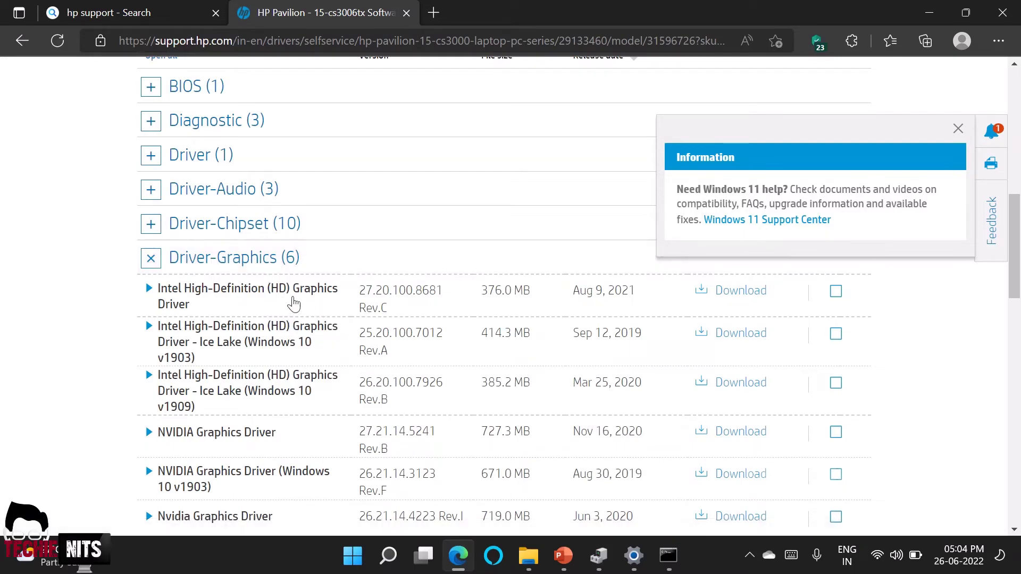
scroll(271, 402, "down", 1)
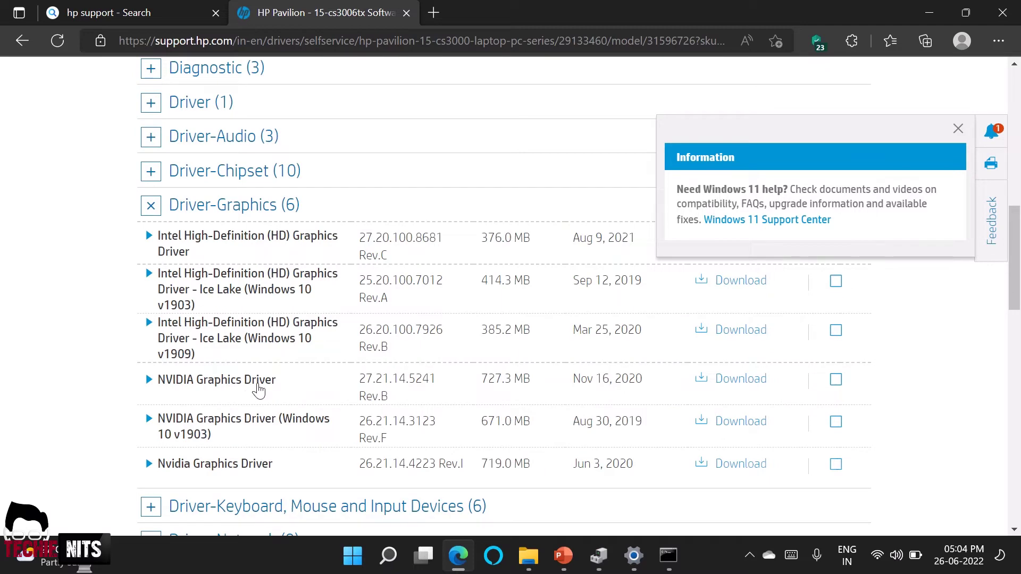
scroll(261, 390, "up", 1)
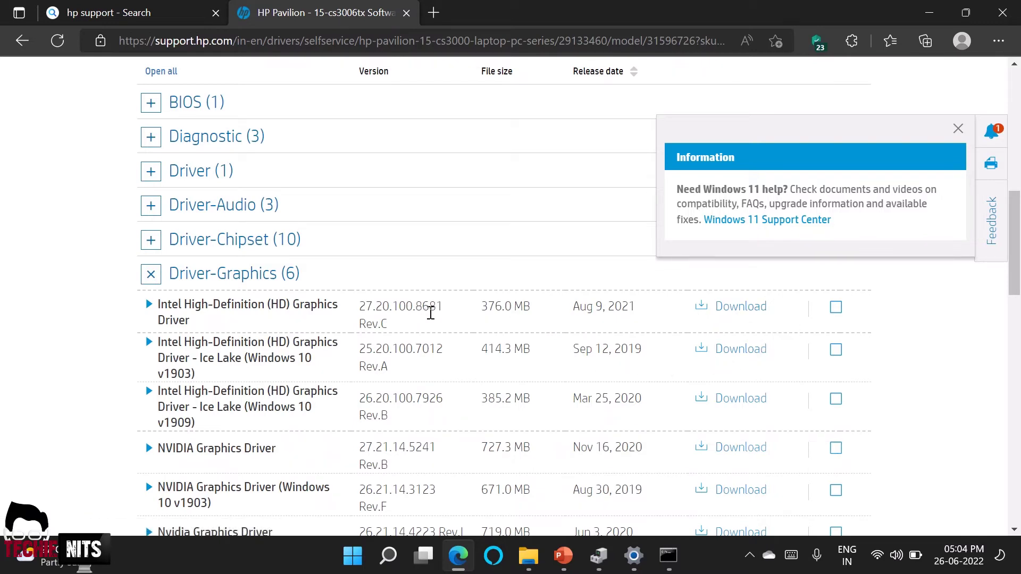
Download Intel HD Graphics Driver 27.20.100.8681 manually, declining the HP download assistant
left_click(733, 309)
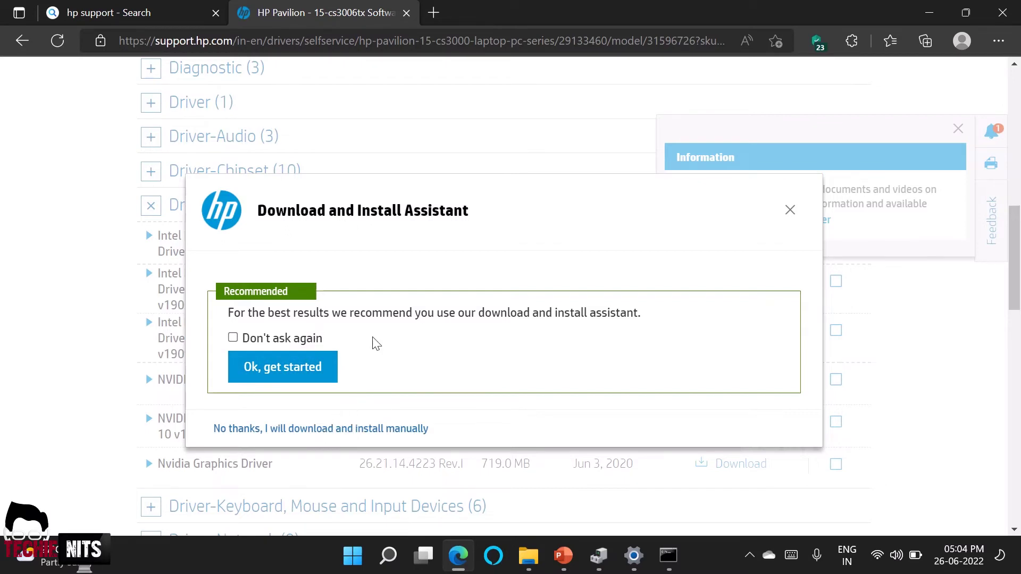
left_click(383, 431)
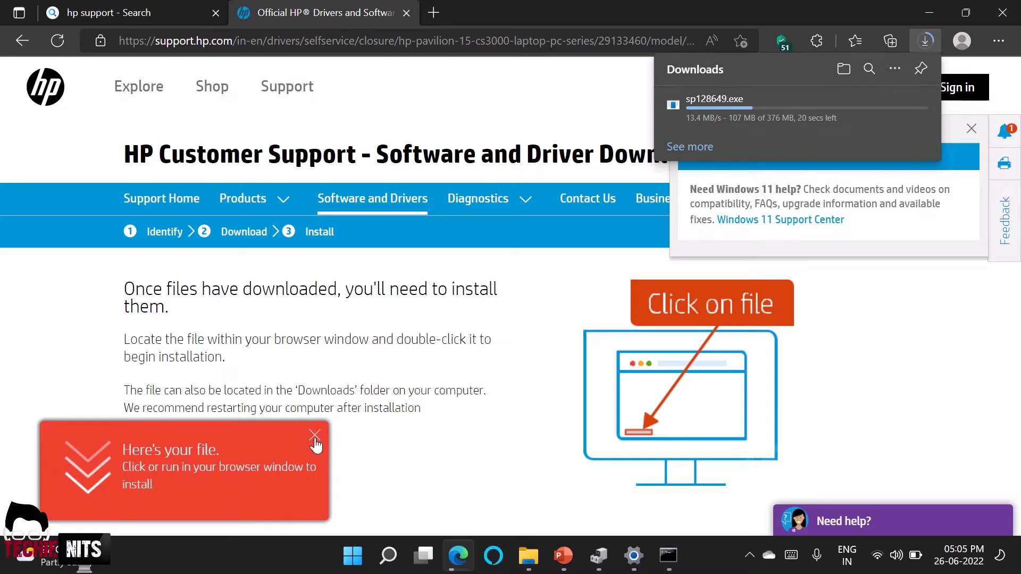
Dismiss the download notice and open sp128649.exe from Edge's Downloads list
left_click(314, 434)
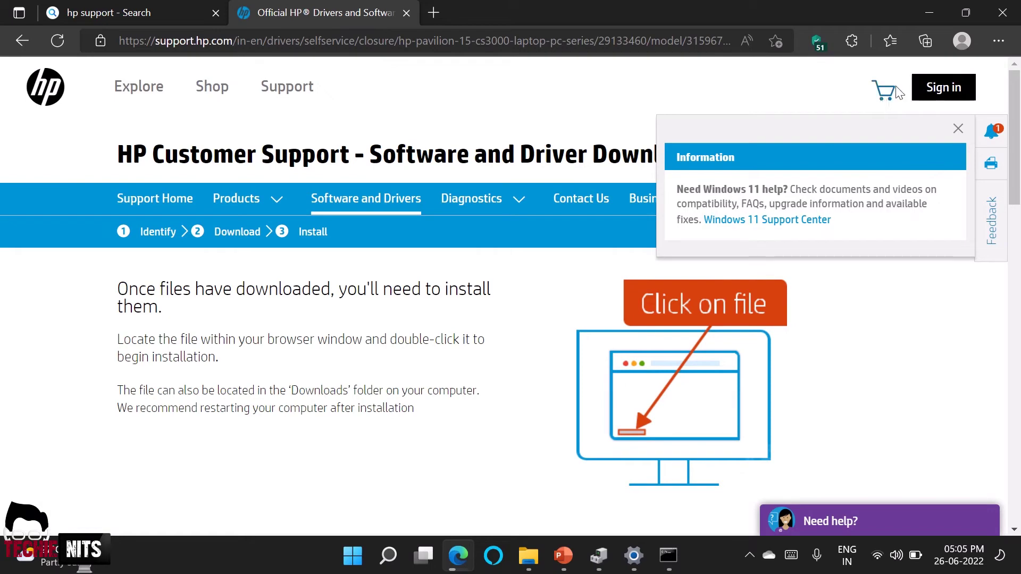
left_click(1000, 41)
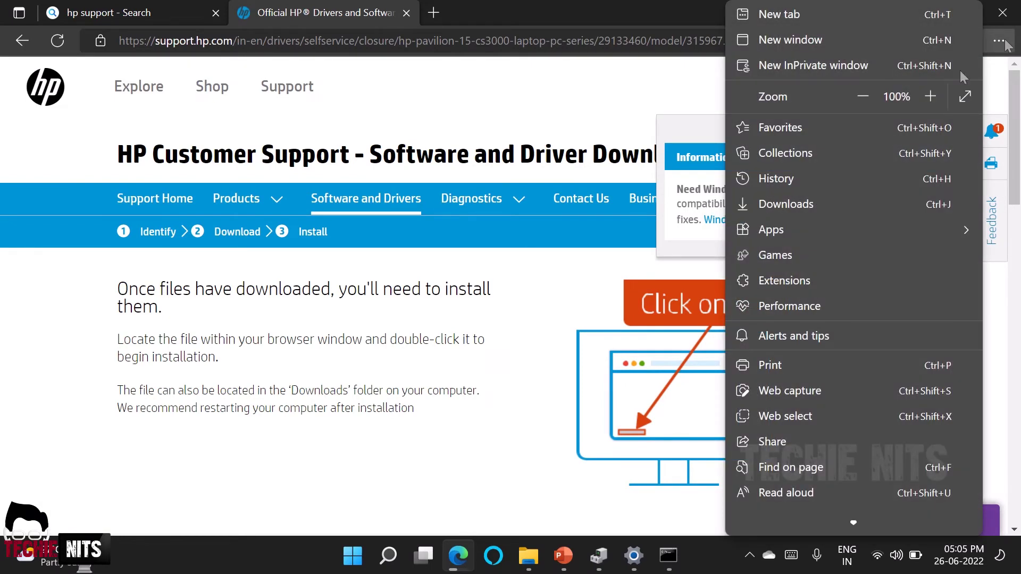
left_click(795, 202)
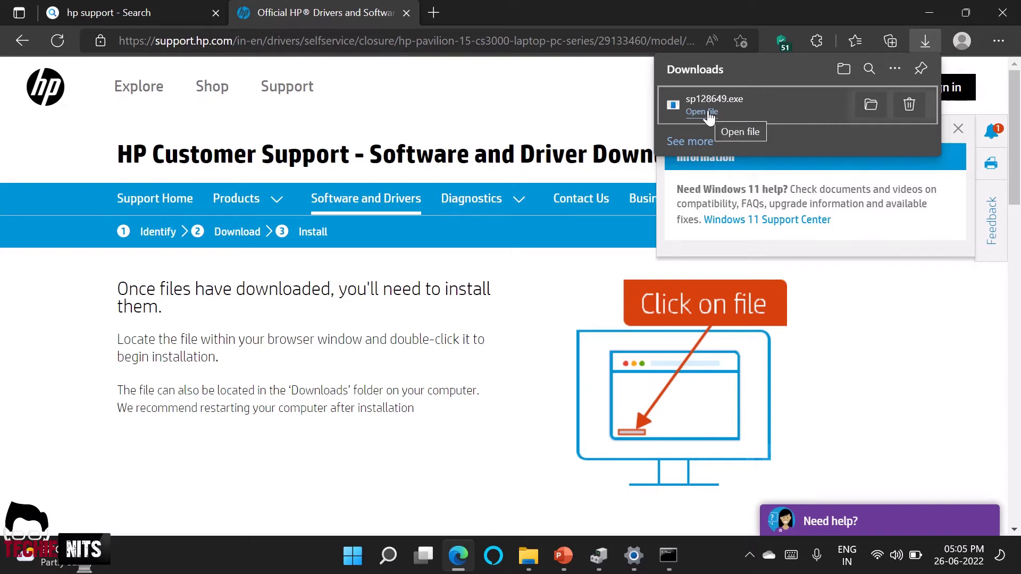
left_click(708, 113)
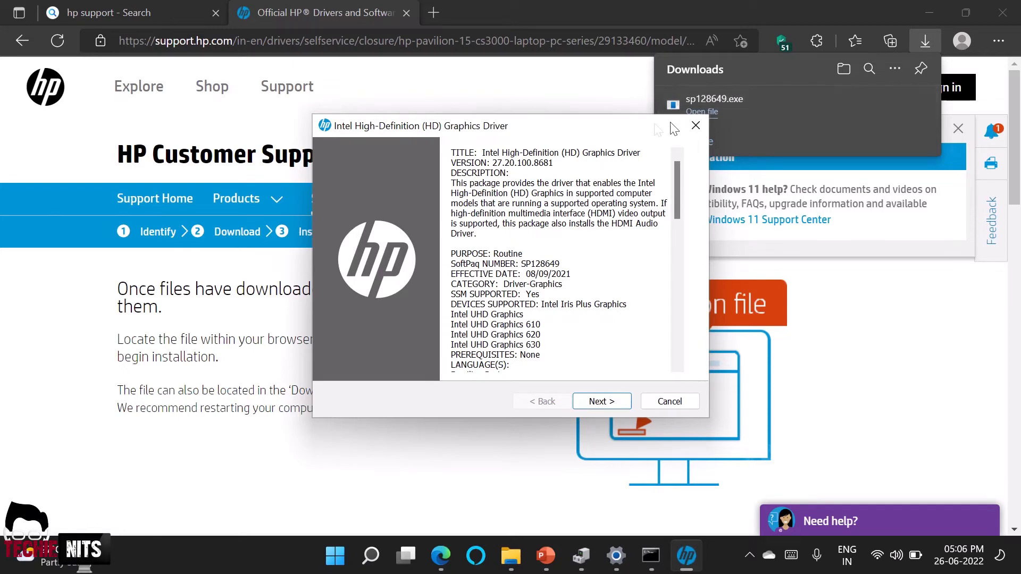
Move the SoftPaq installer aside, accept the licence terms and extract the Intel driver files
left_click_drag(595, 130, 536, 134)
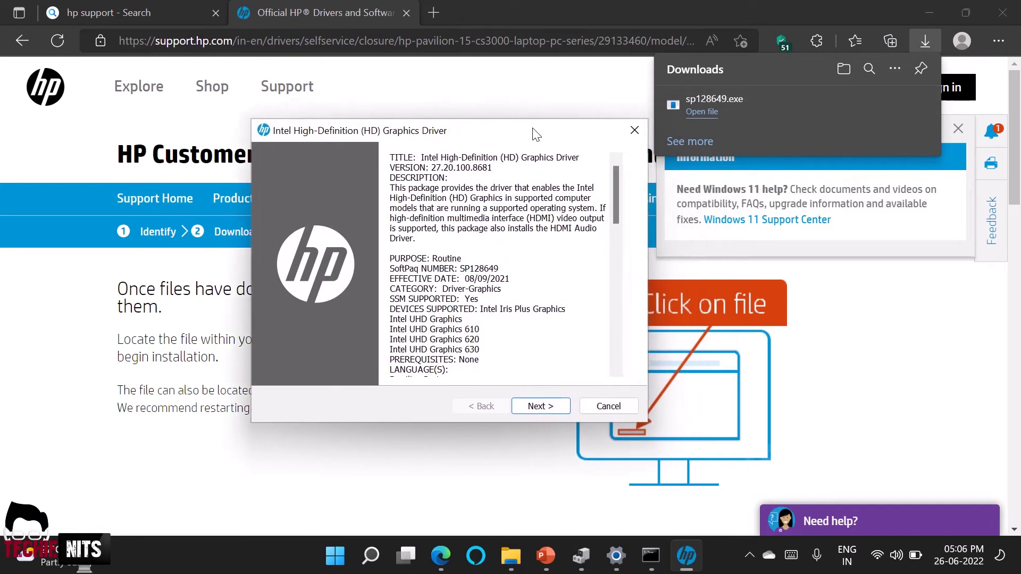
left_click(537, 406)
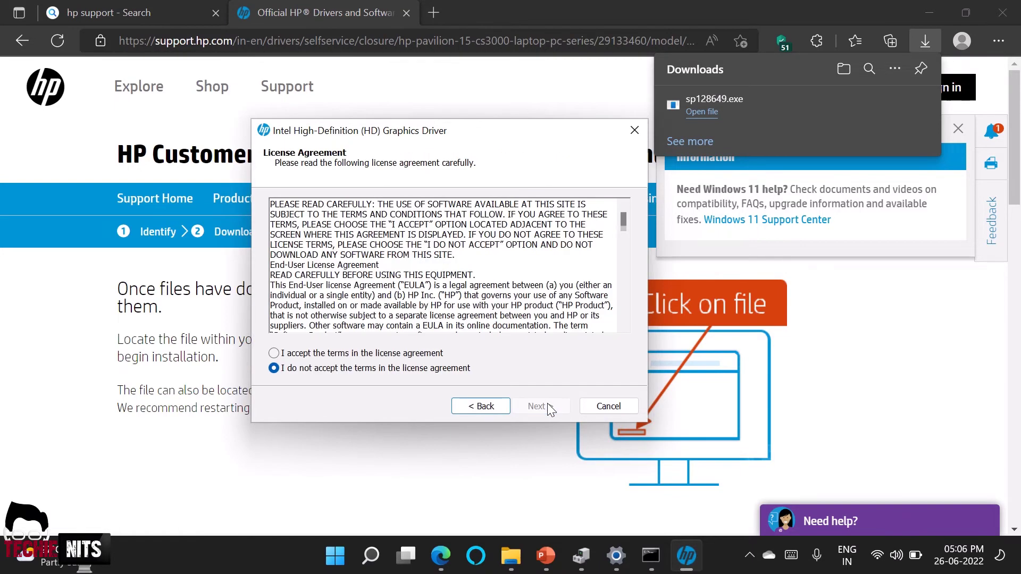
left_click(408, 354)
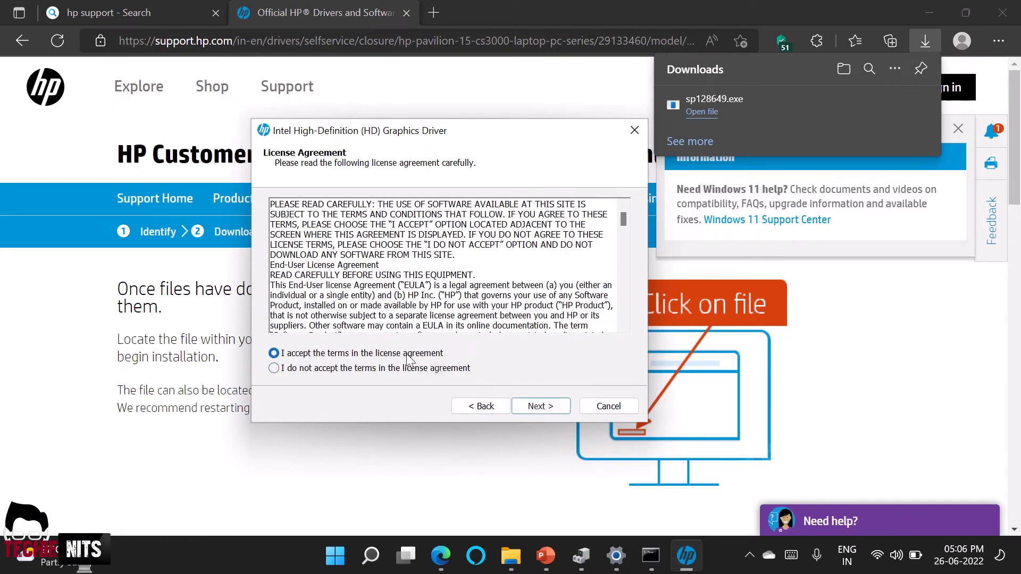
left_click(538, 406)
left_click(539, 407)
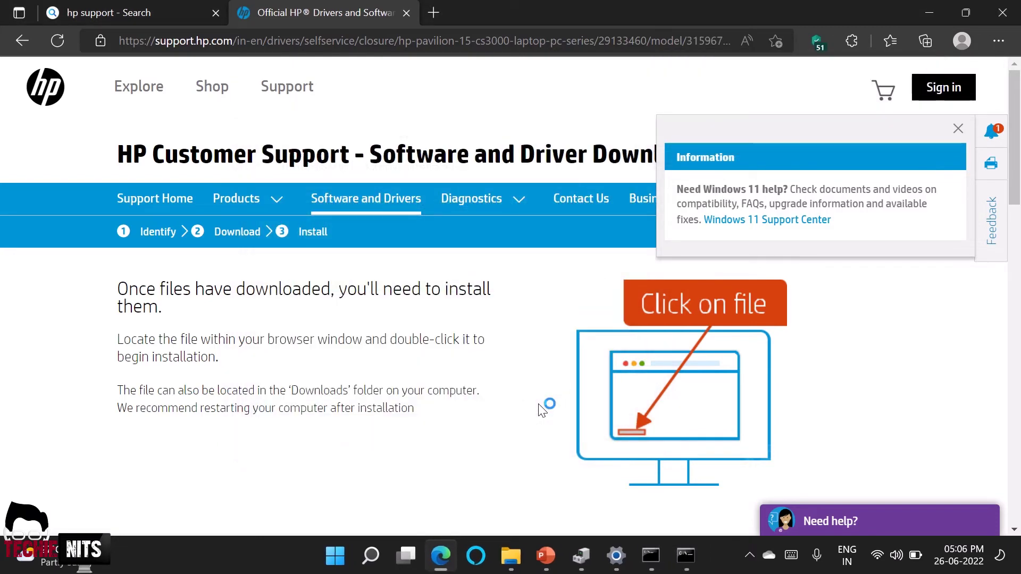
Bring up the command window running the iigd_dch.inf driver setup, then minimise Edge to reveal the desktop
left_click(686, 555)
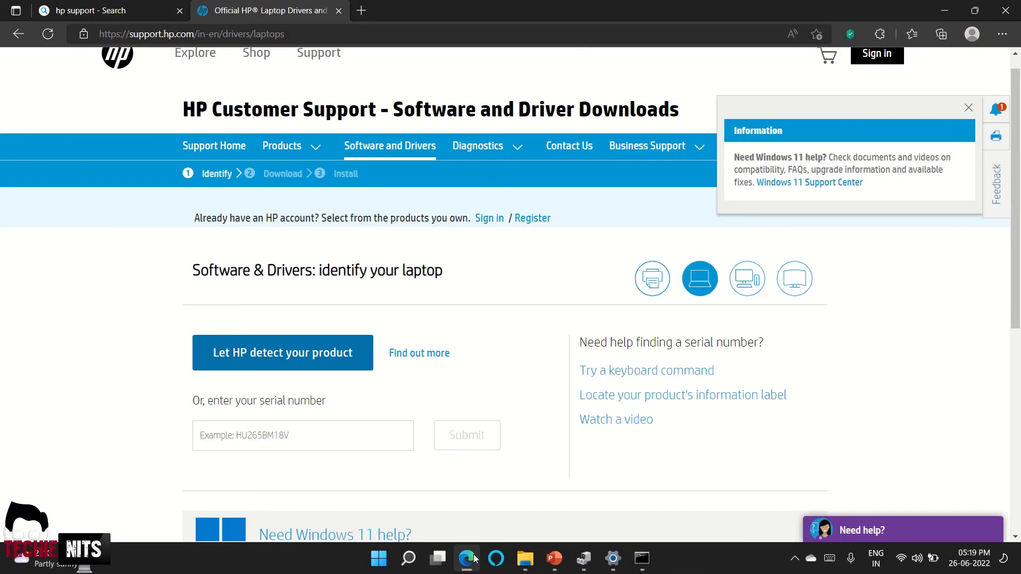
left_click(468, 558)
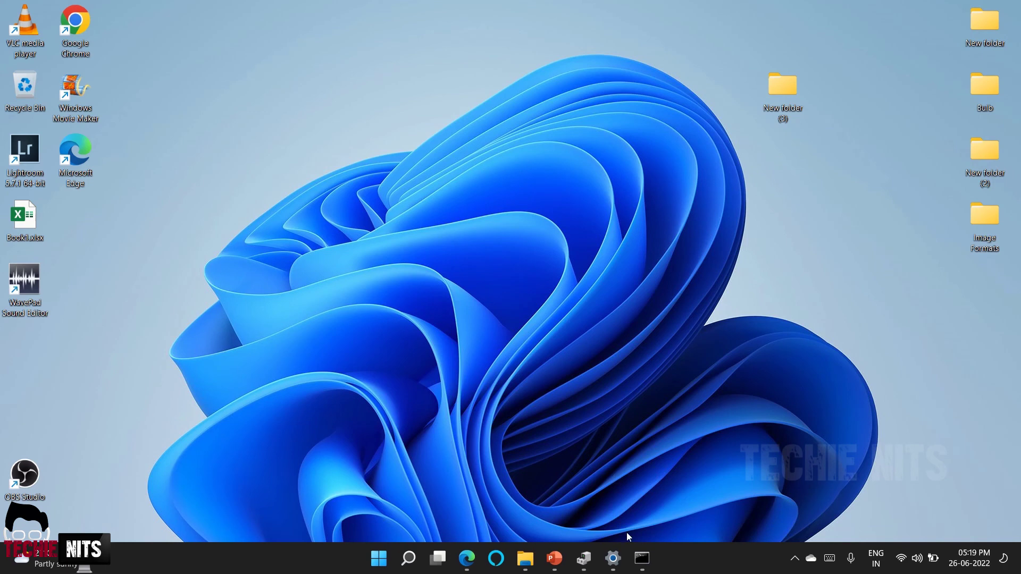
Confirm Intel(R) UHD Graphics under Display adapters shows driver version 27.20.100.8681, then close its properties
left_click(591, 559)
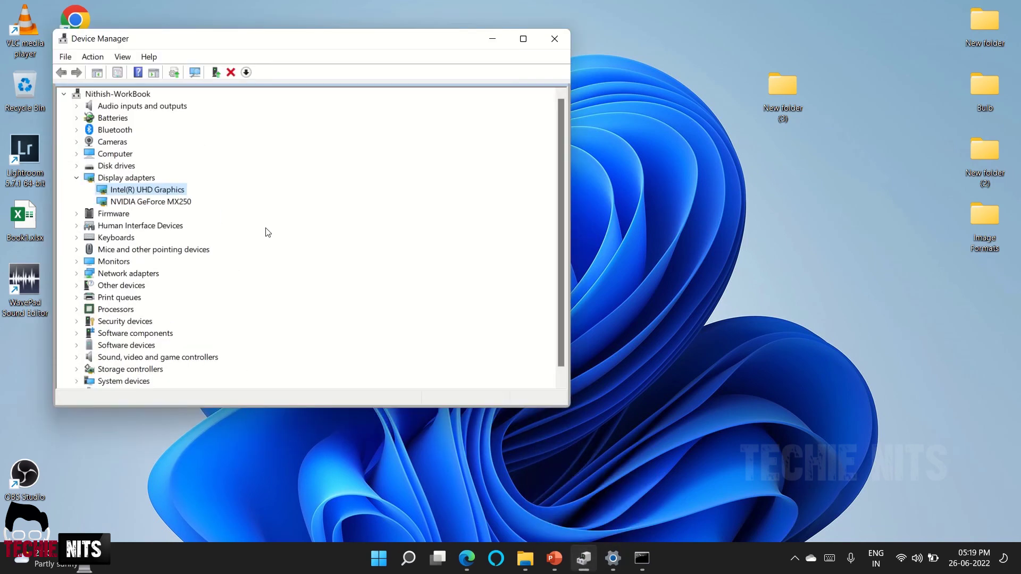
left_click(78, 179)
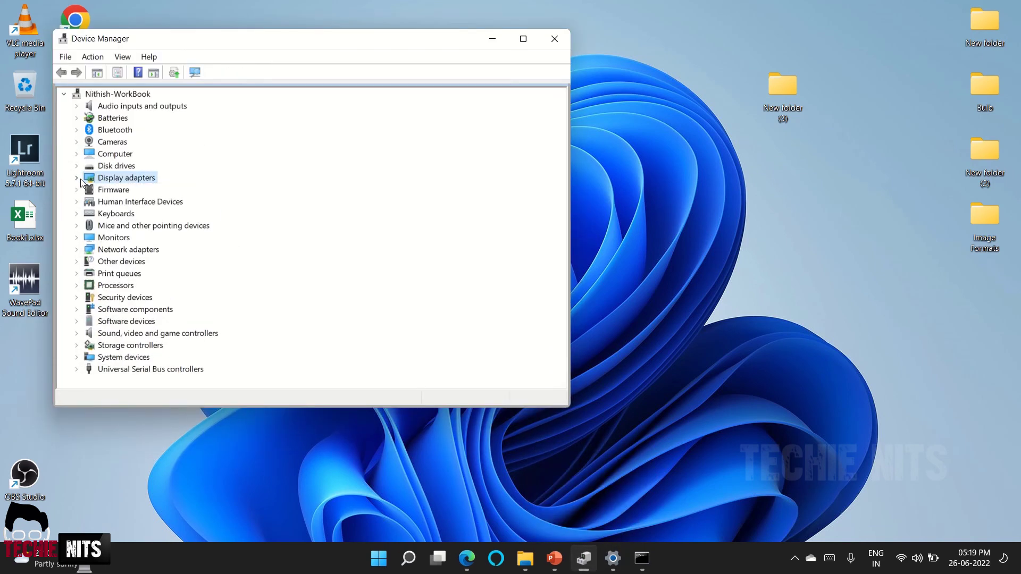
left_click(79, 179)
left_click(149, 190)
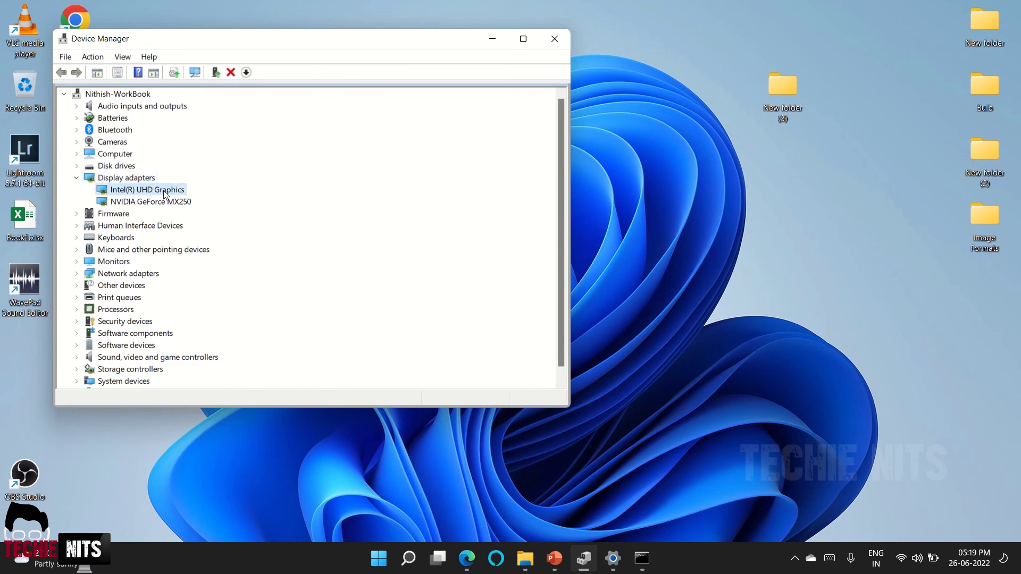
right_click(165, 195)
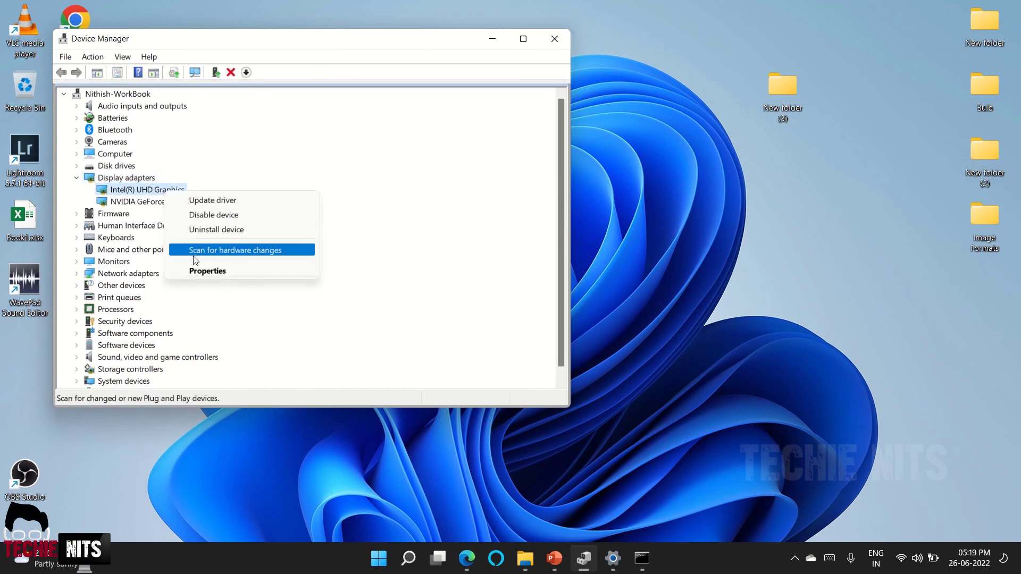
left_click(195, 272)
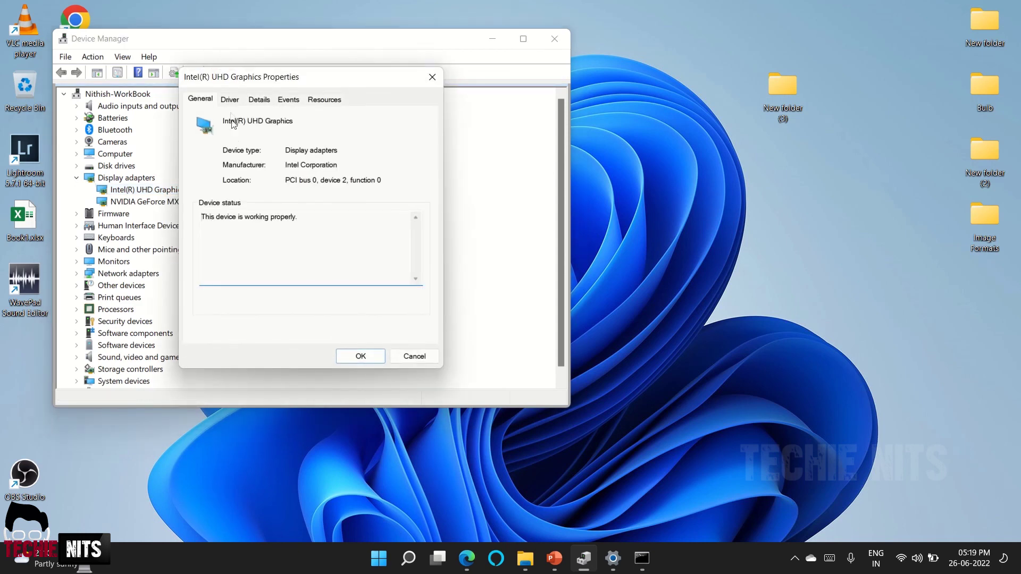
left_click(230, 100)
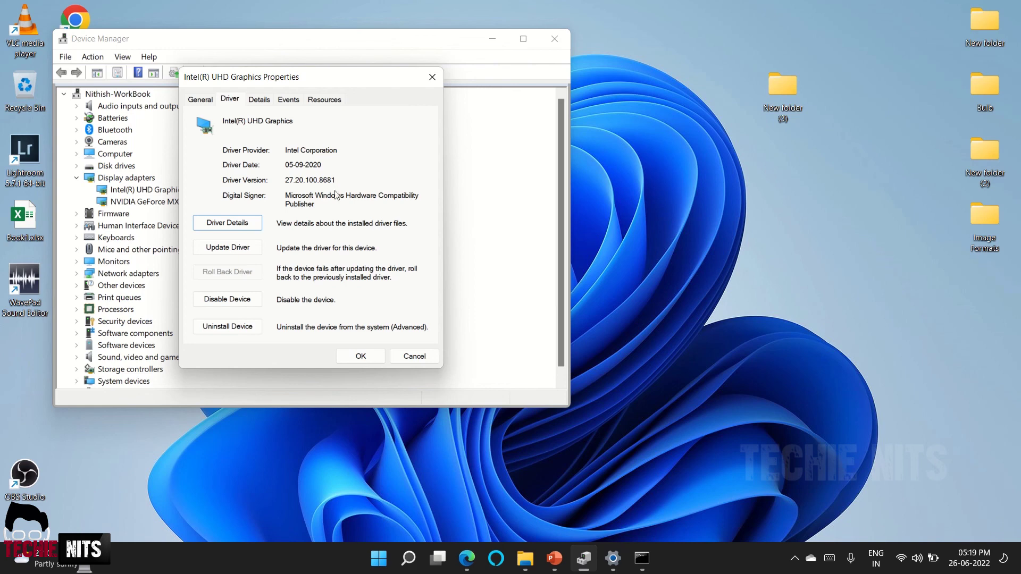
left_click_drag(340, 181, 282, 182)
left_click(433, 77)
left_click(493, 41)
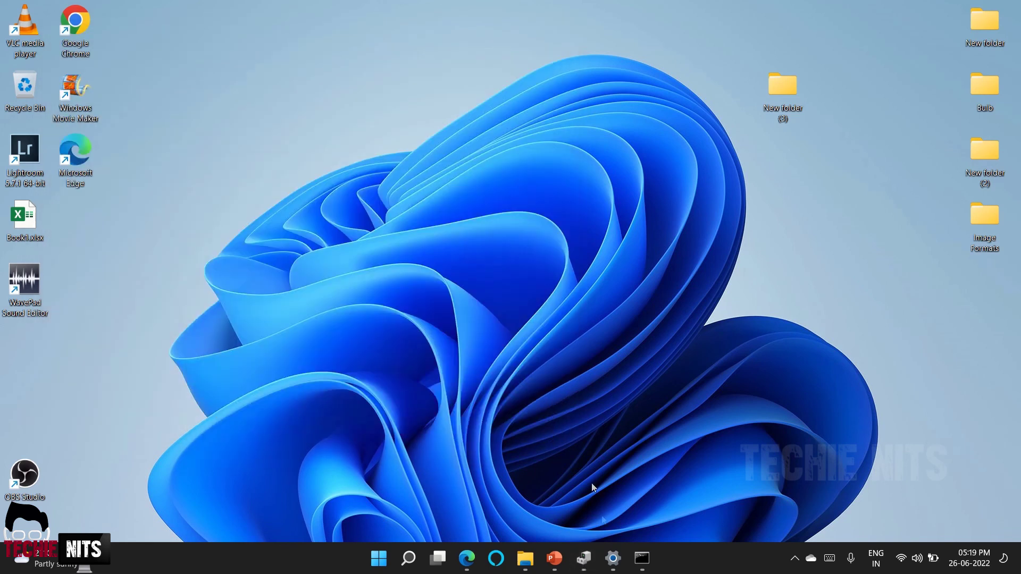
left_click(612, 557)
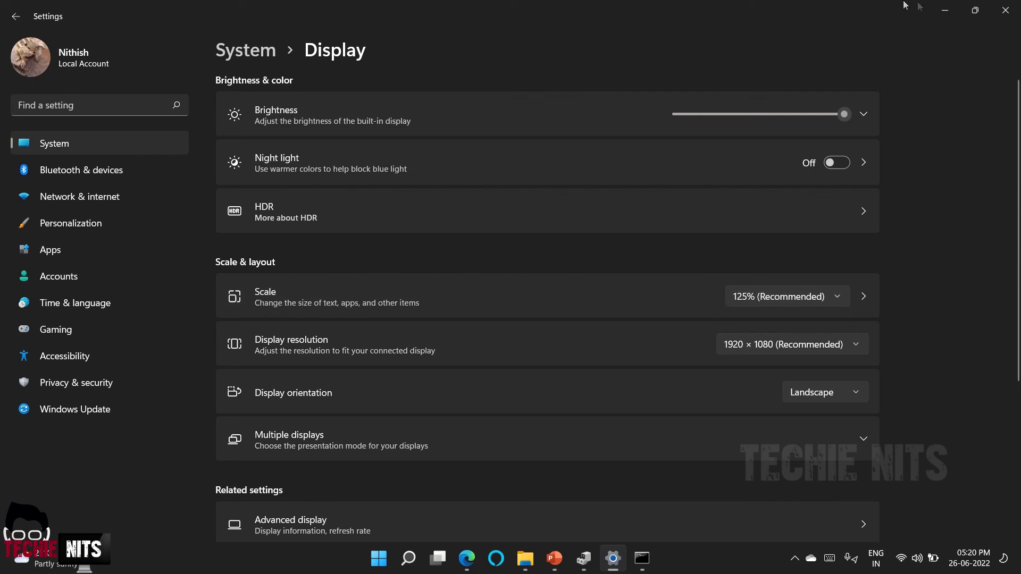
left_click(945, 10)
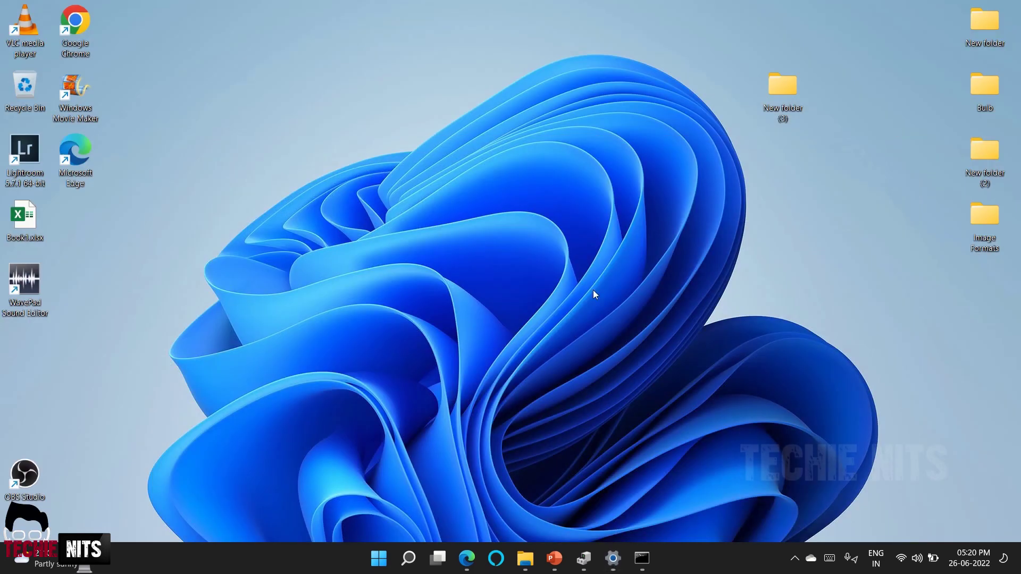